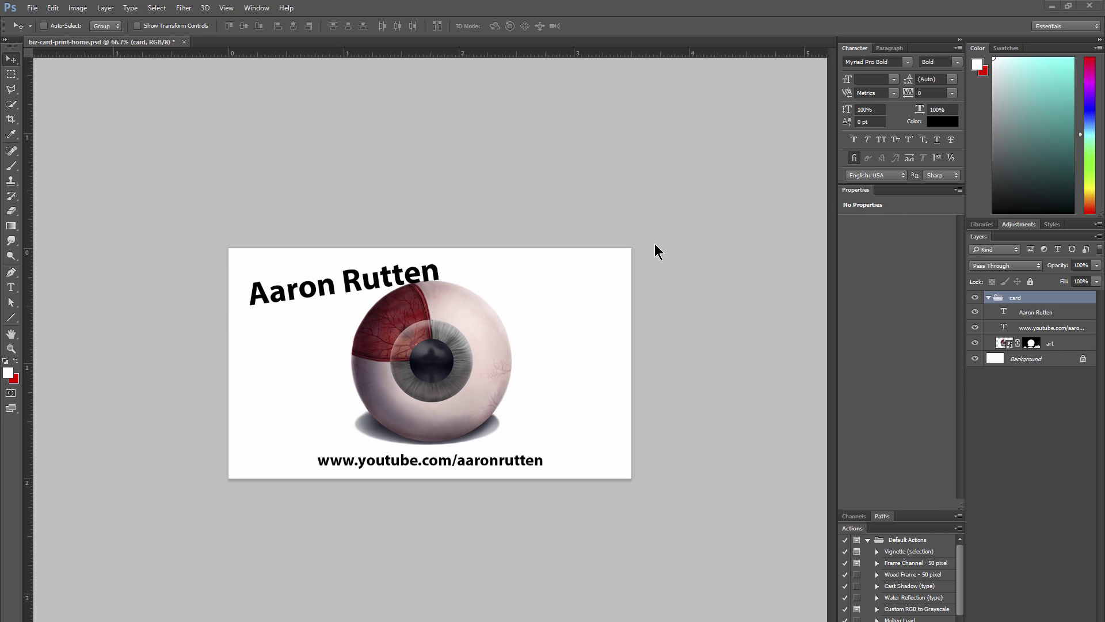
Create a blank 8.5 × 11 in, 300 ppi document, then return to the business card file
left_click(32, 8)
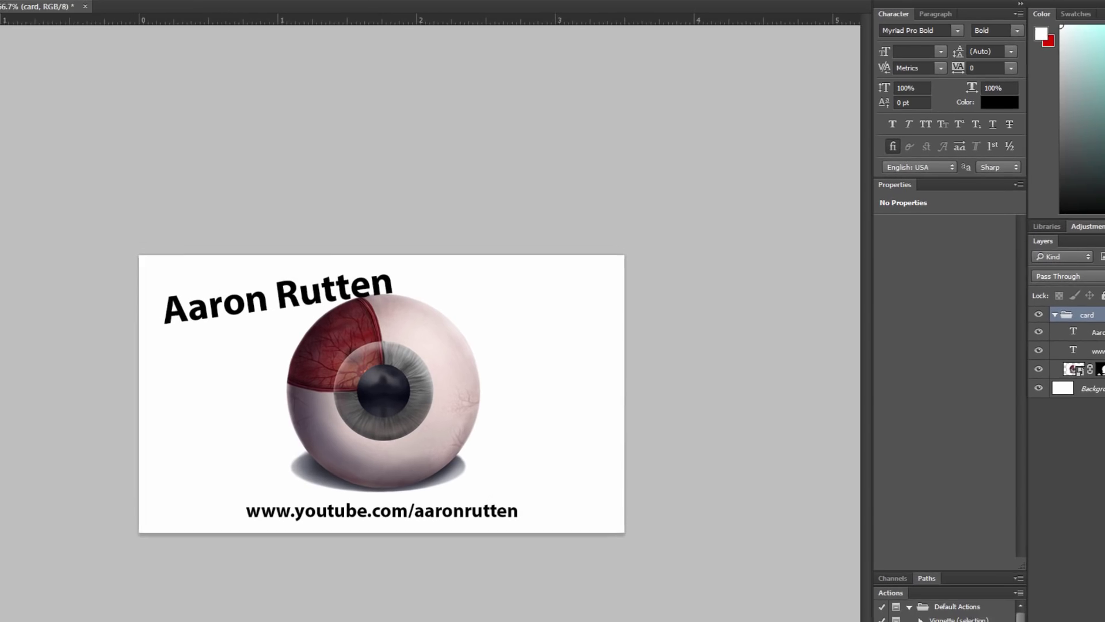
key("ctrl+n")
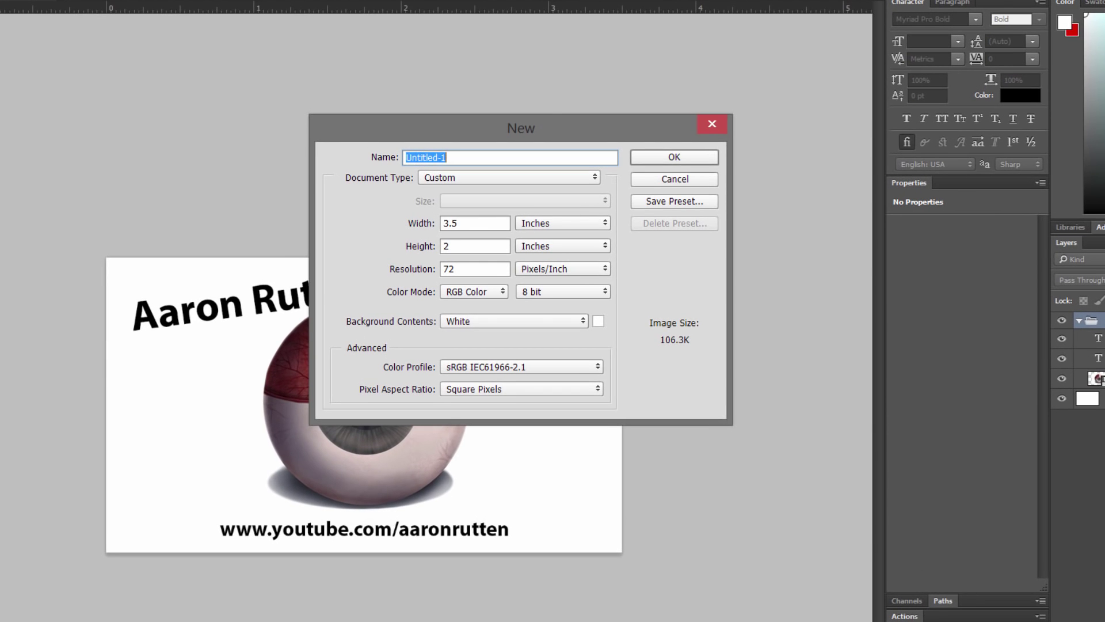
double_click(488, 222)
type("8.5")
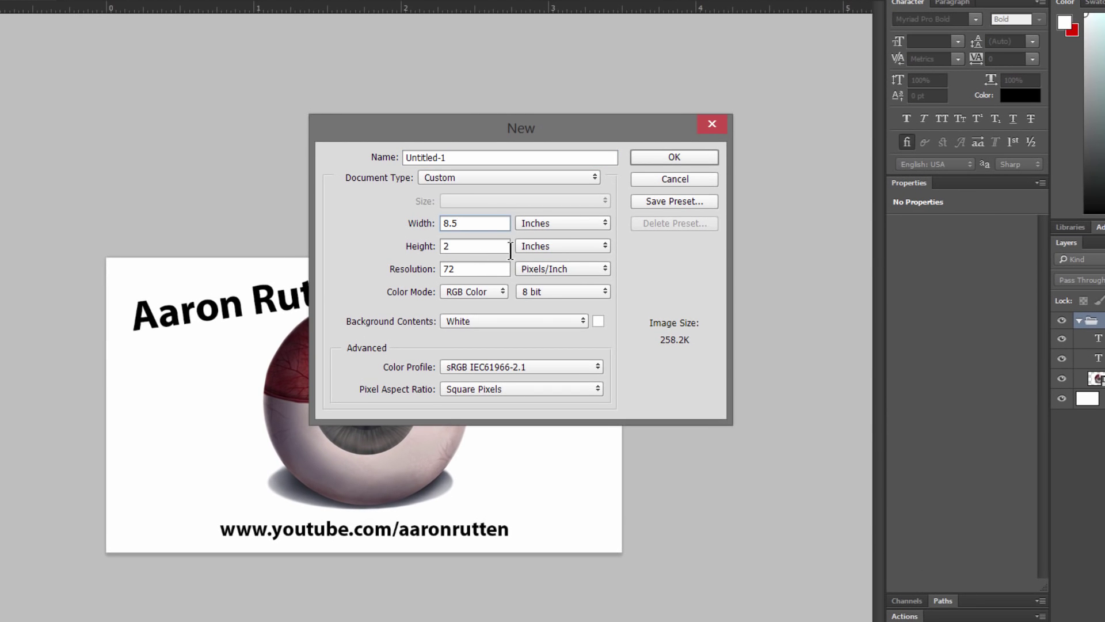
key("Tab")
type("11")
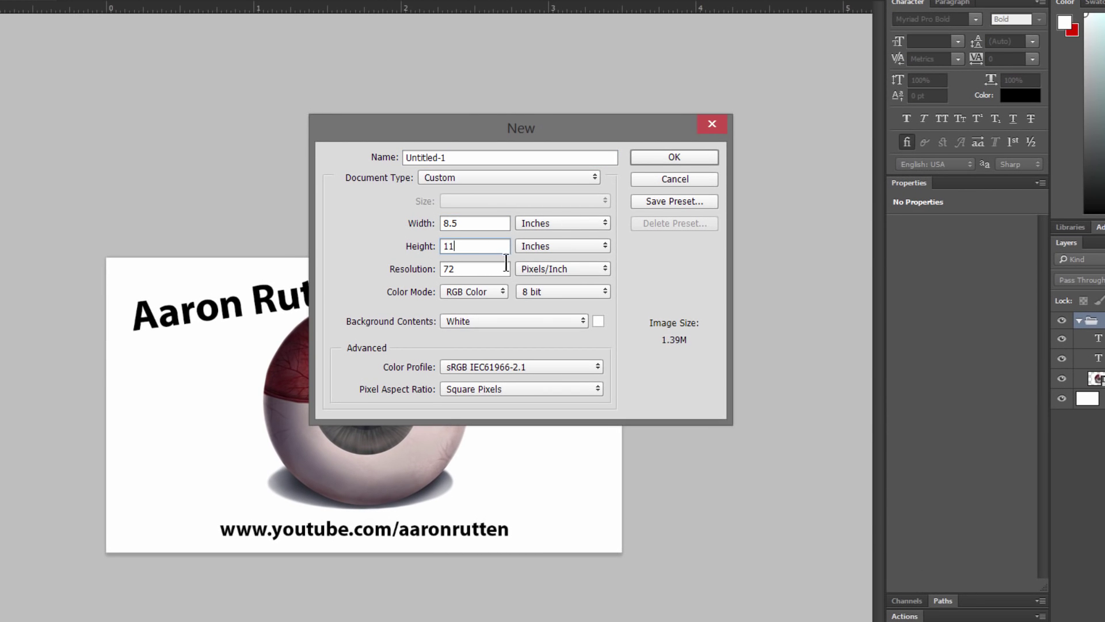
key("Tab")
type("300")
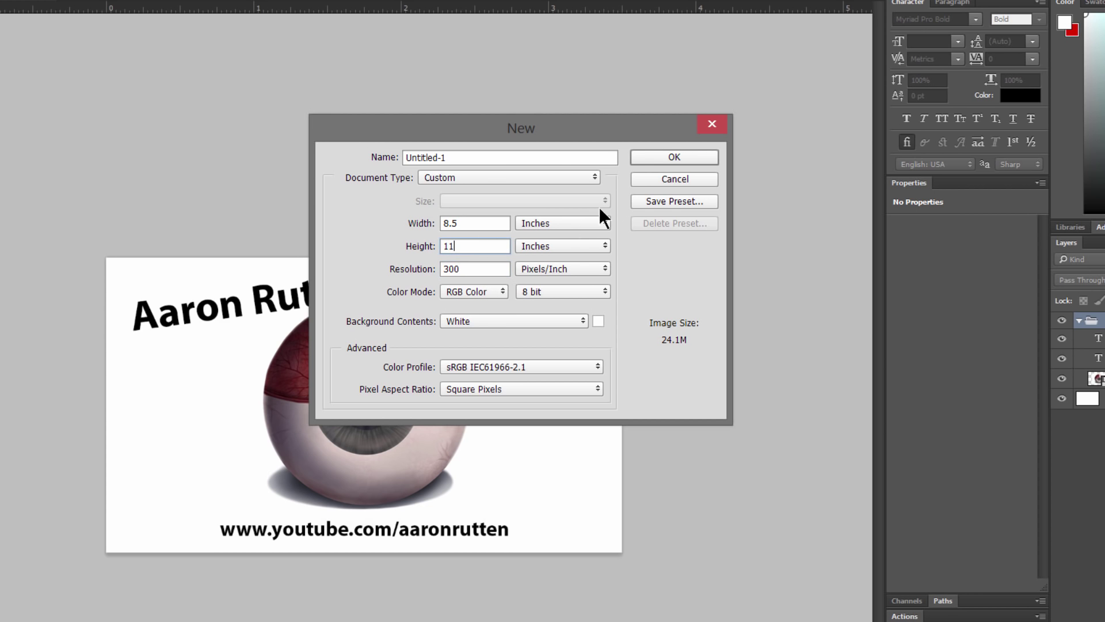
key("Return")
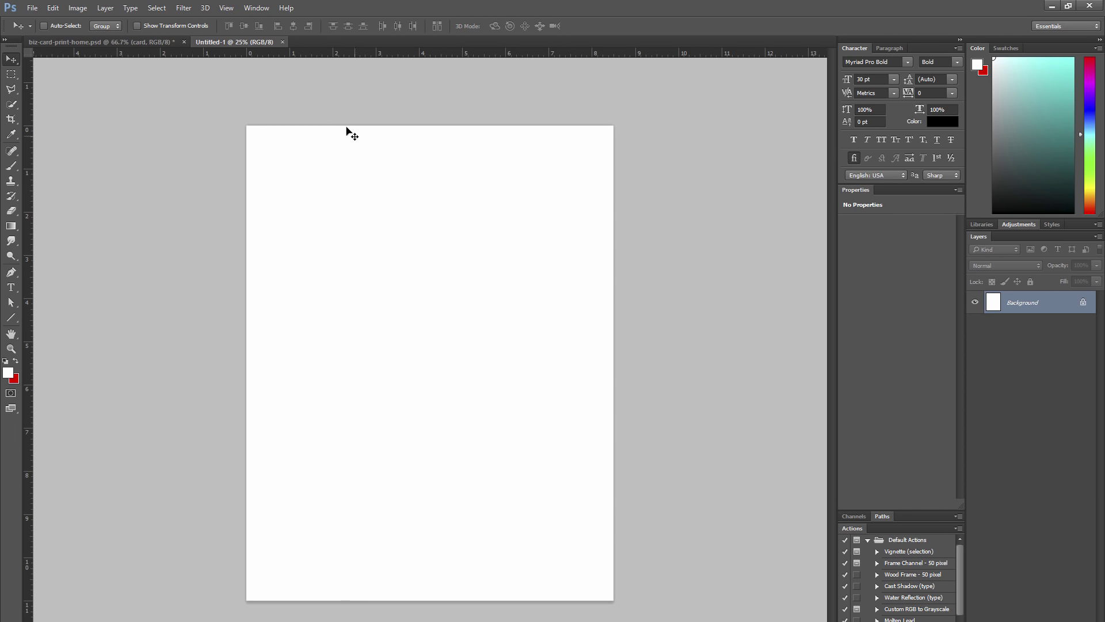
left_click(141, 41)
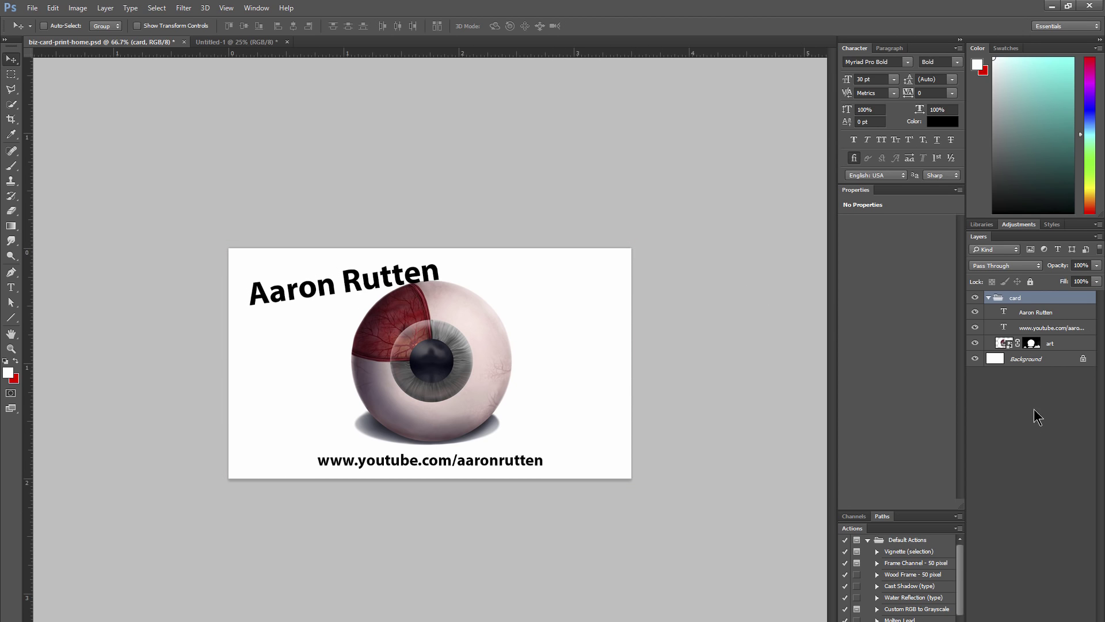
Add a new layer named border to the card group, fill it white, and set Multiply blending
key("ctrl+shift+alt+n")
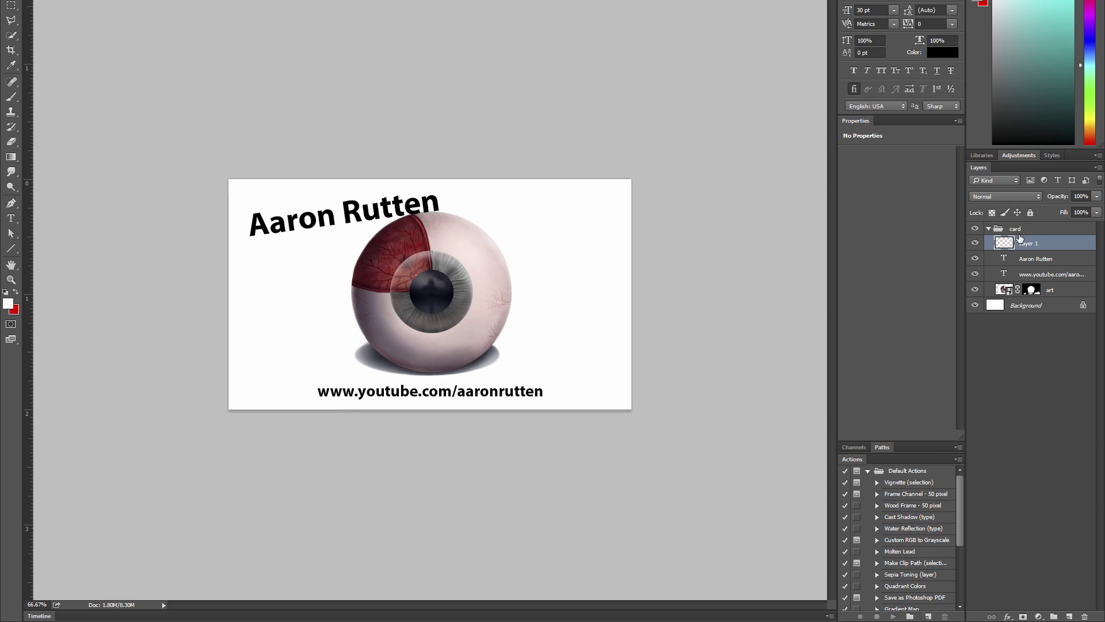
double_click(1027, 242)
type("border")
key("Return")
key("shift+F5")
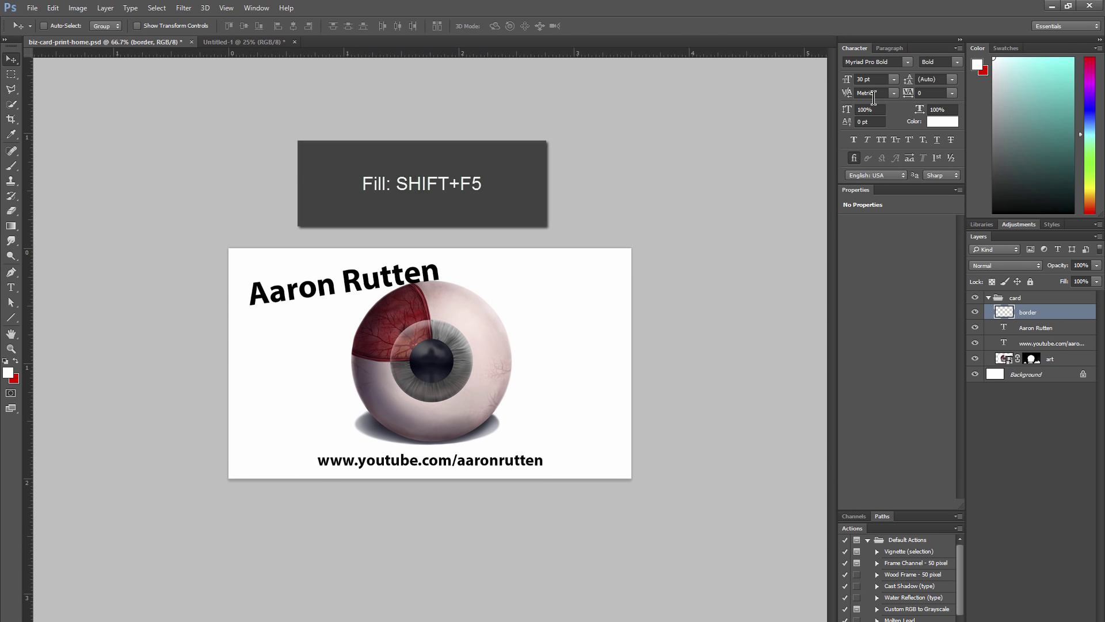
key("Return")
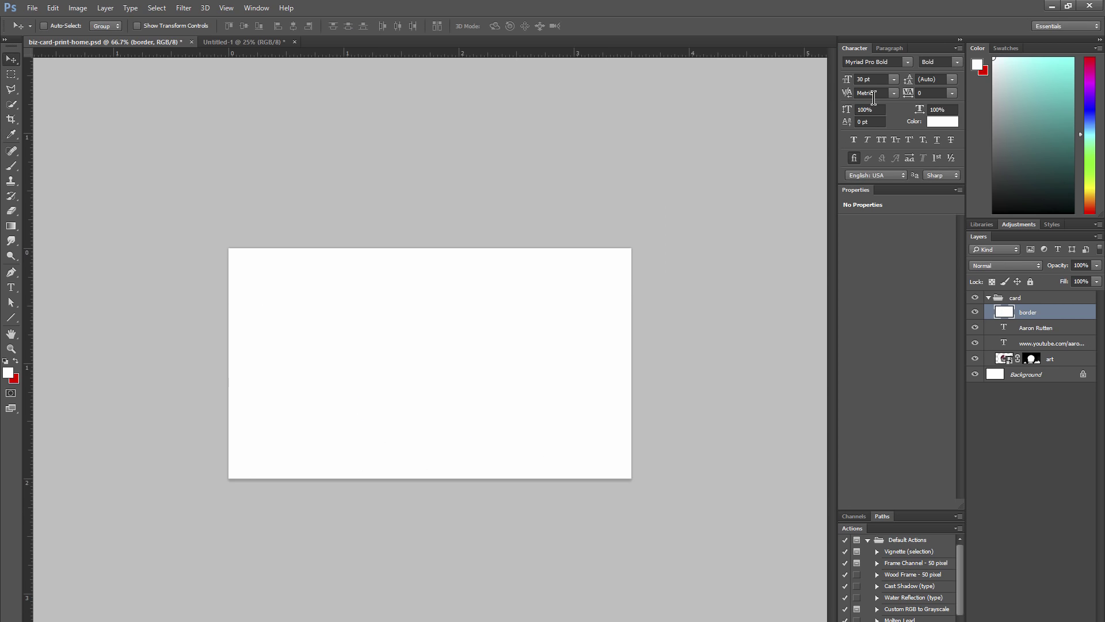
left_click(992, 264)
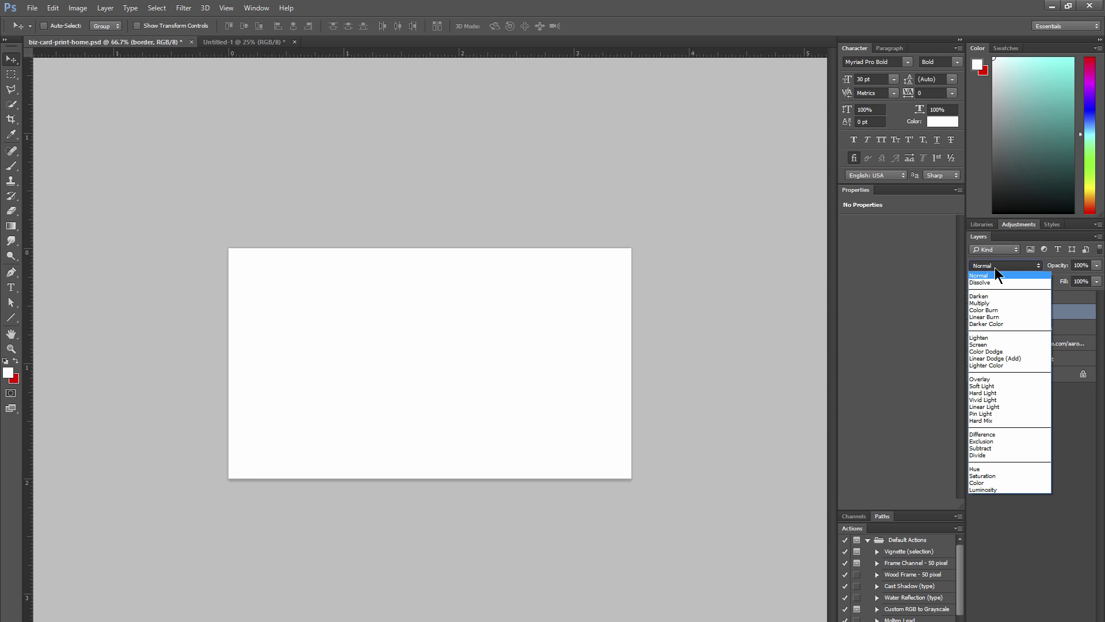
left_click(985, 300)
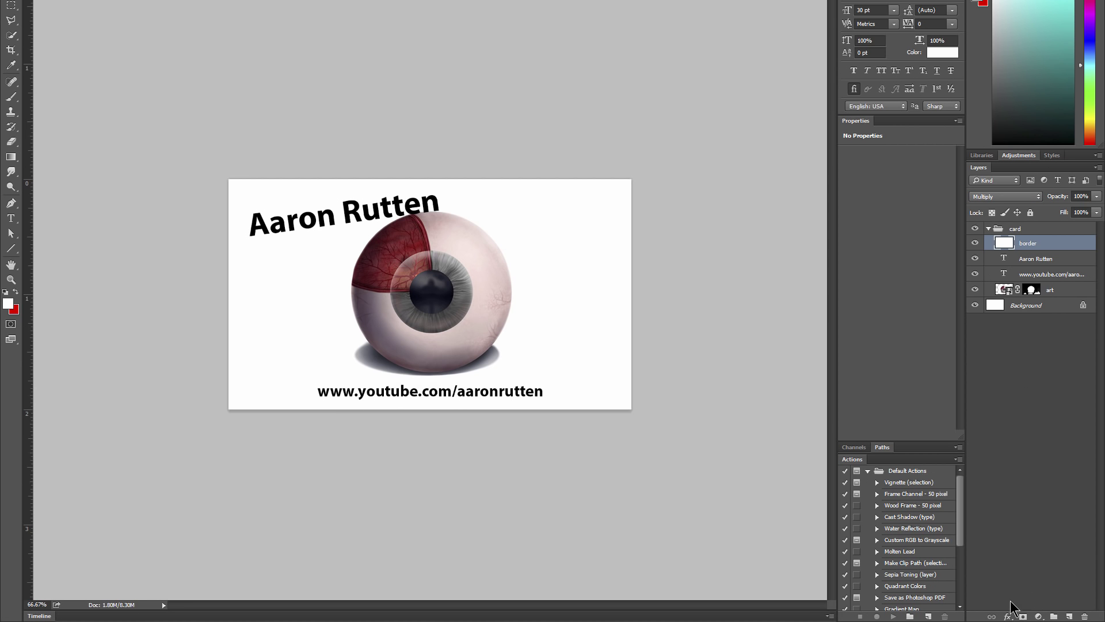
Give the border layer a 1 px inside Stroke effect at 53% opacity
left_click(1008, 617)
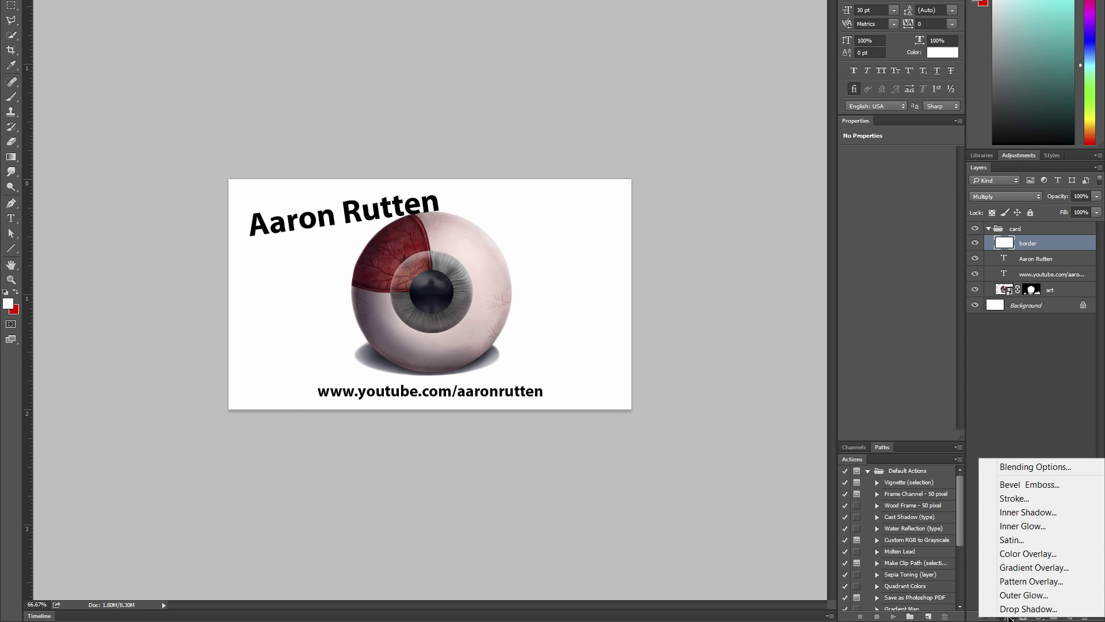
left_click(1013, 499)
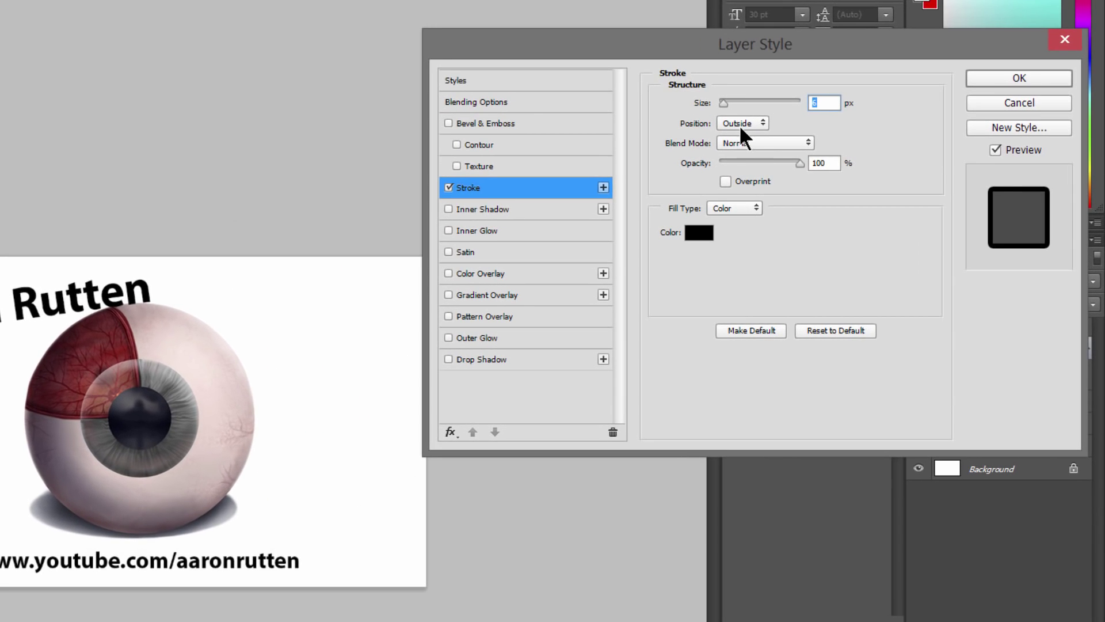
left_click(760, 116)
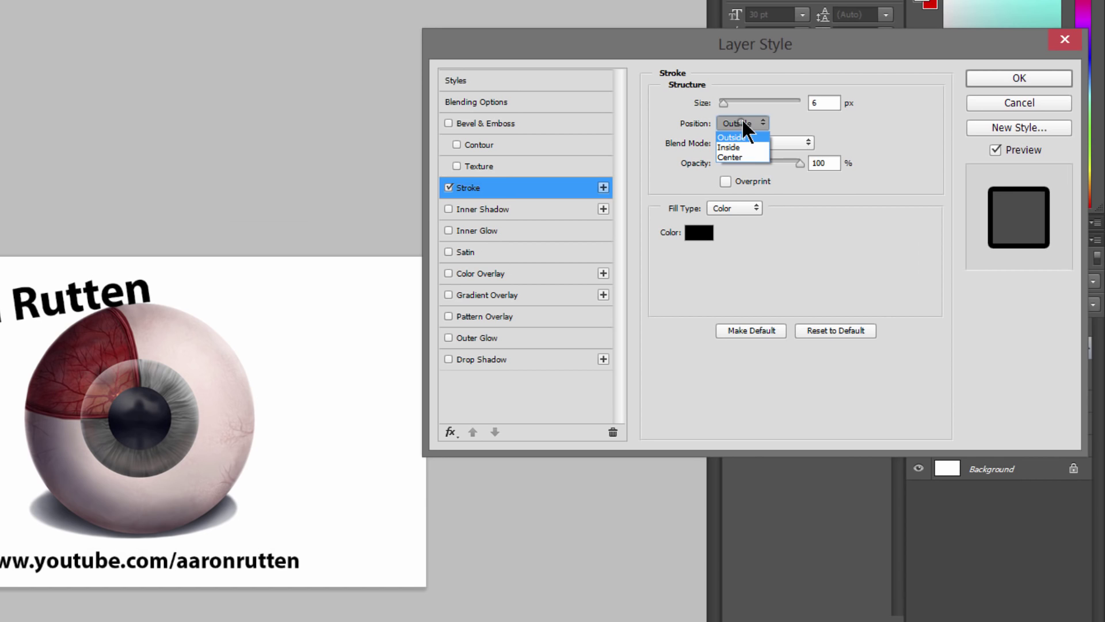
left_click(753, 137)
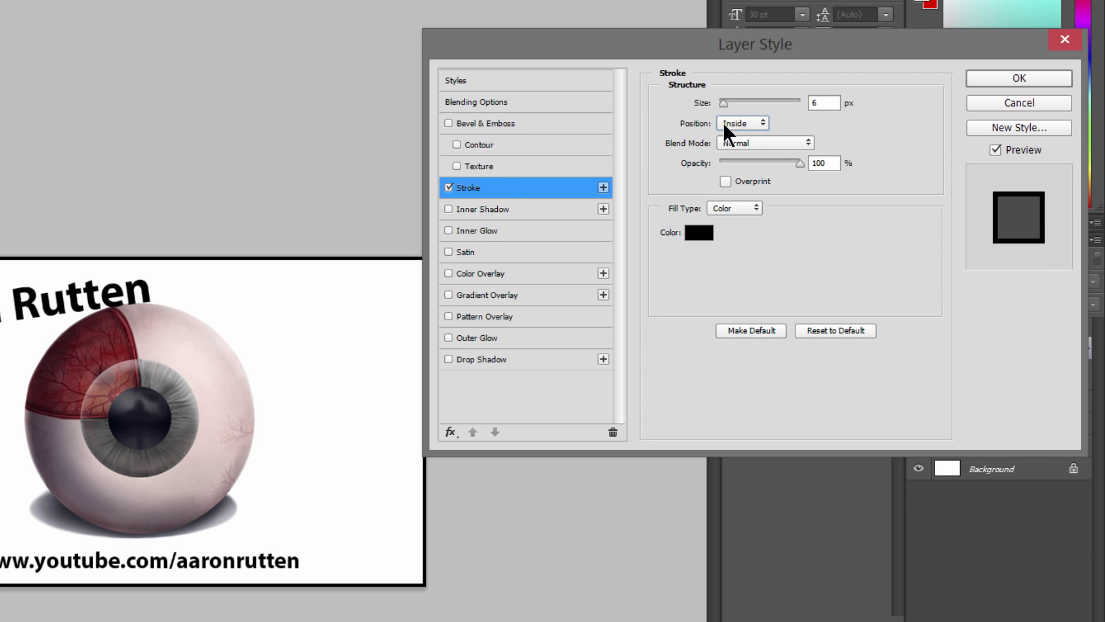
double_click(820, 103)
type("1")
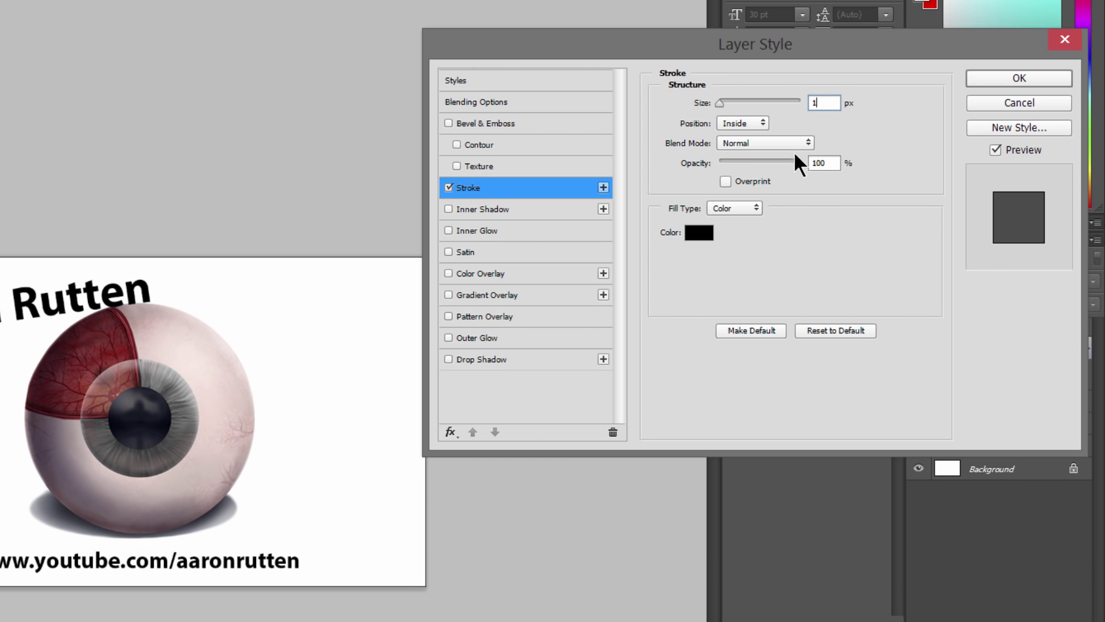
left_click(755, 162)
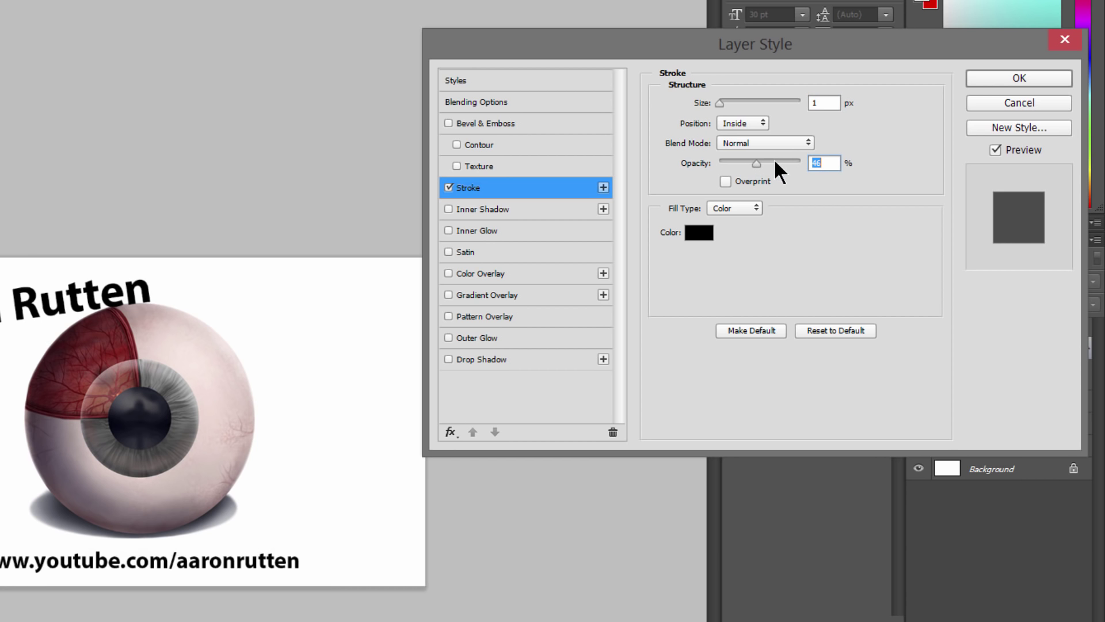
left_click(761, 163)
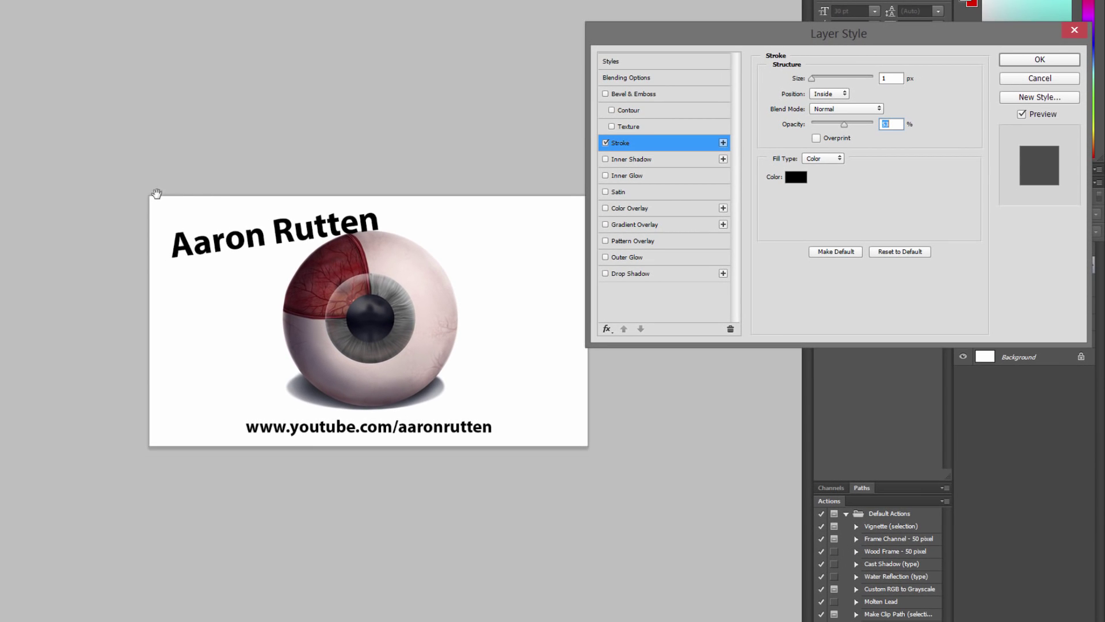
left_click(1032, 60)
Duplicate the collapsed card group into Untitled-1 and switch to that page
left_click(977, 249)
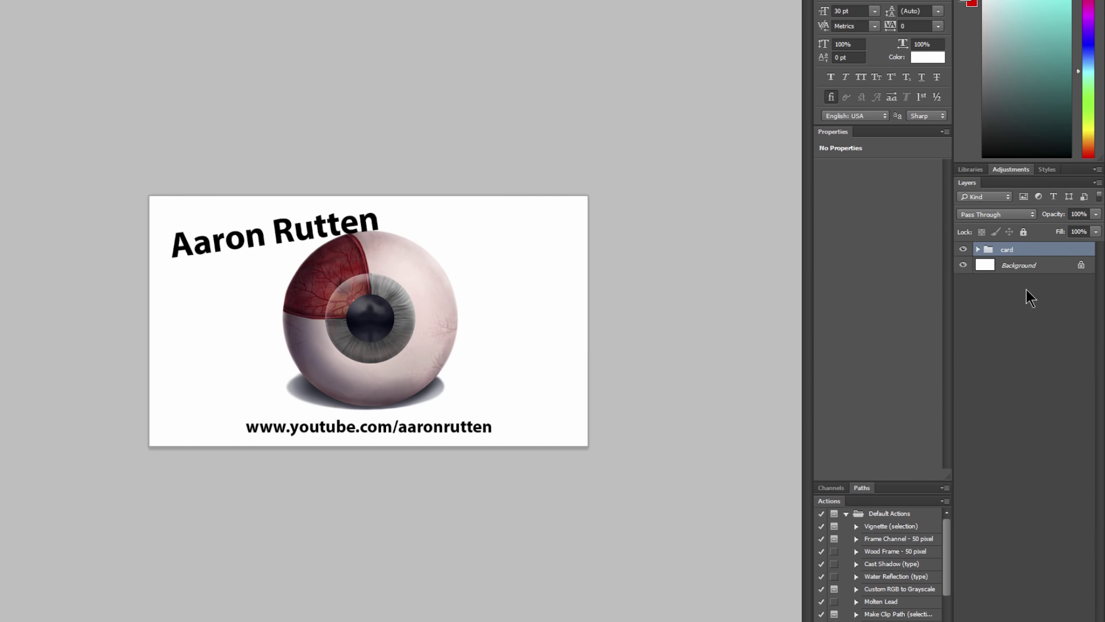
right_click(1007, 253)
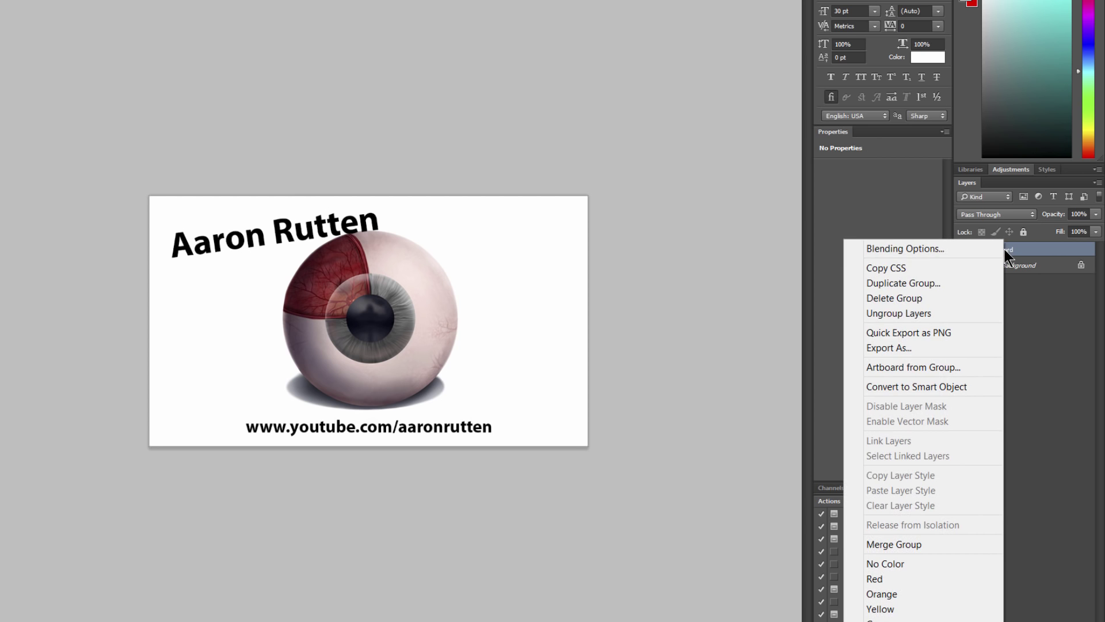
left_click(919, 281)
left_click(544, 203)
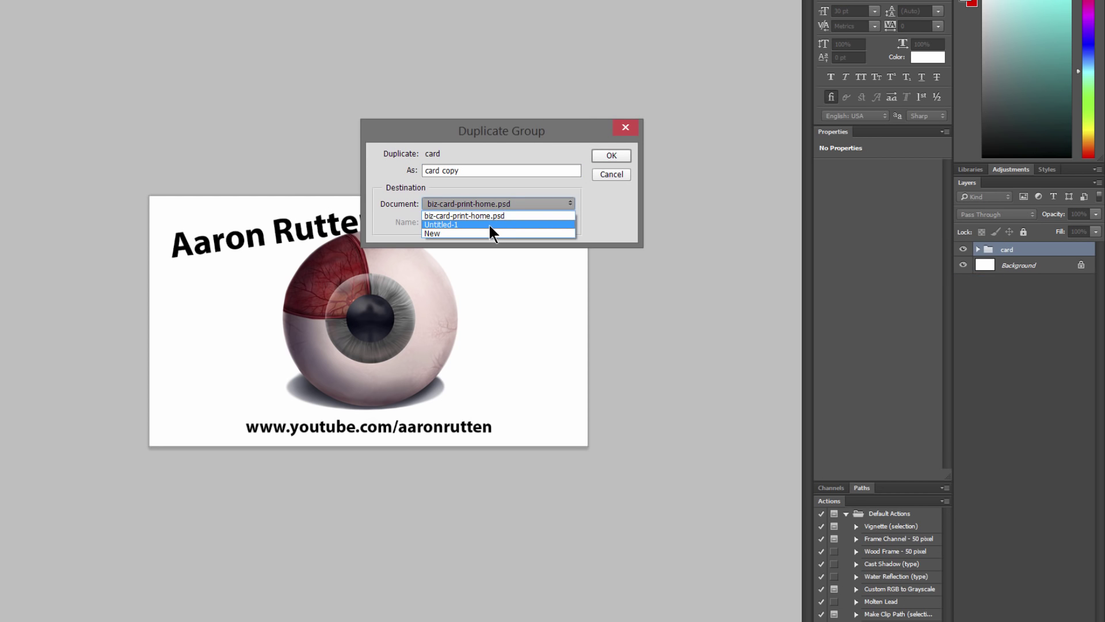
left_click(461, 241)
left_click(634, 175)
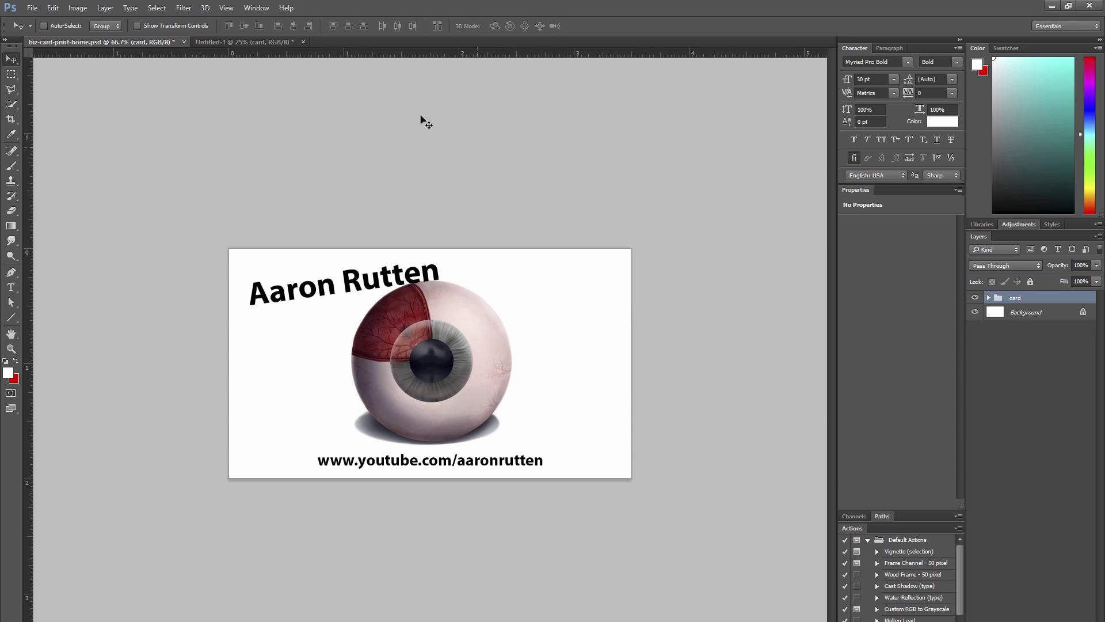
left_click(248, 41)
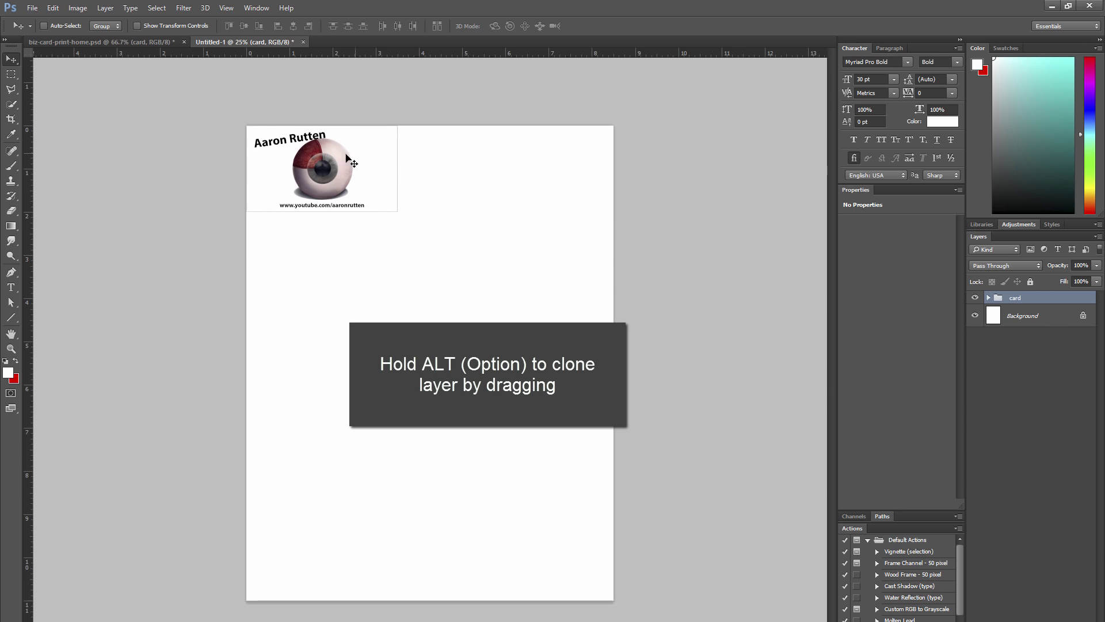
Clone the card right, then copy rows downward to form a 2-column, 5-row grid
mouse_move(342, 170)
left_mouse_down()
mouse_move(414, 186)
mouse_move(499, 175)
mouse_move(488, 176)
mouse_move(506, 185)
mouse_move(487, 195)
mouse_move(488, 212)
mouse_move(502, 202)
mouse_move(485, 203)
left_mouse_up()
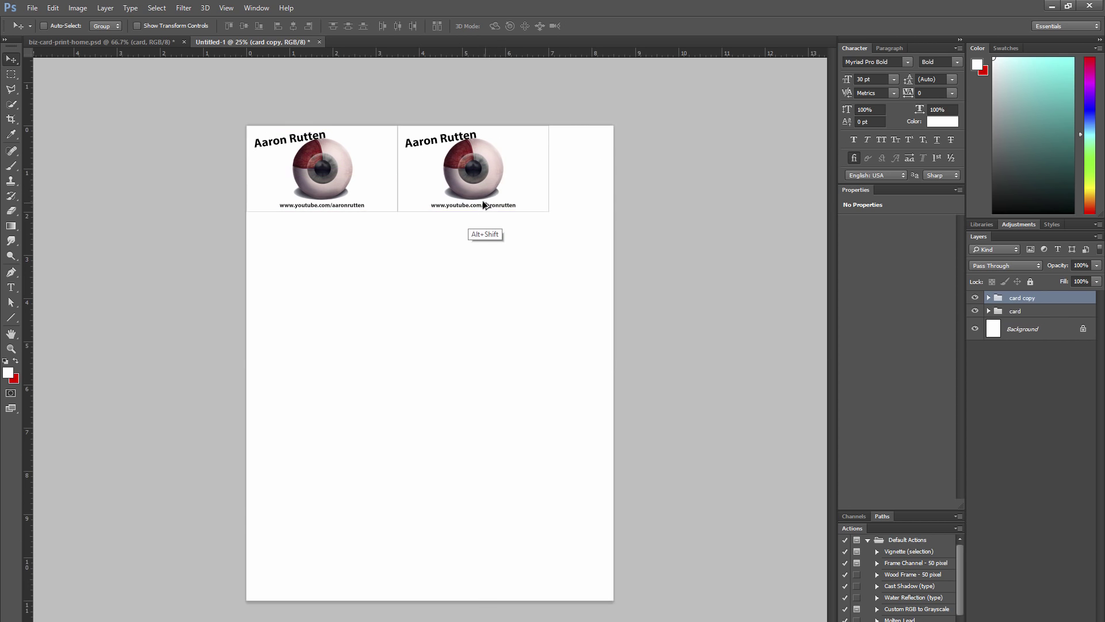
left_click(1016, 313, "shift")
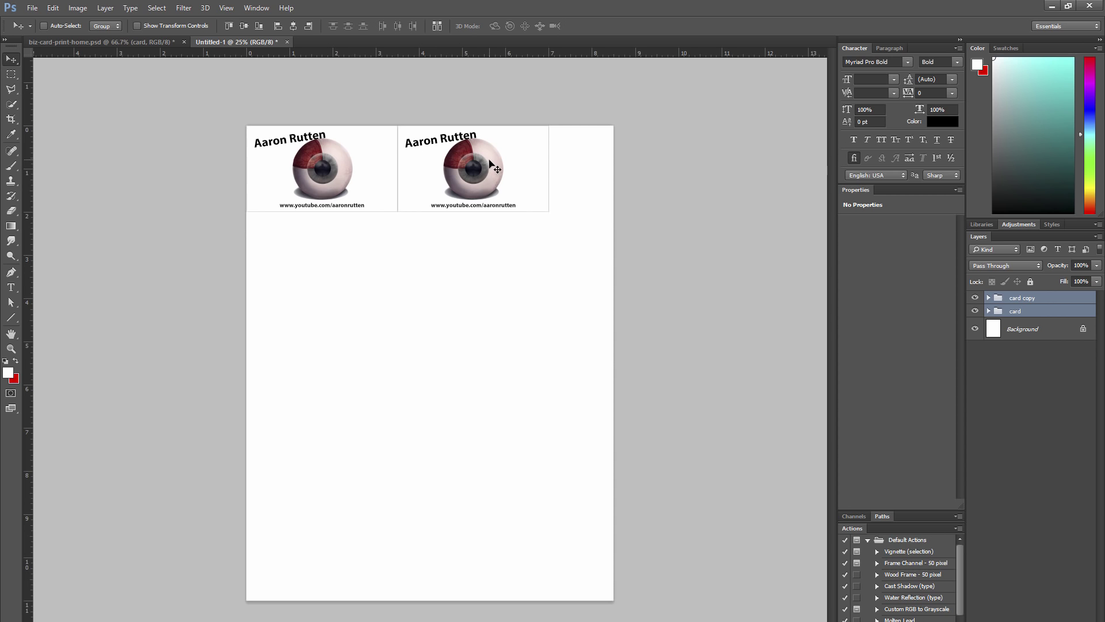
left_click_drag(488, 162, 487, 251)
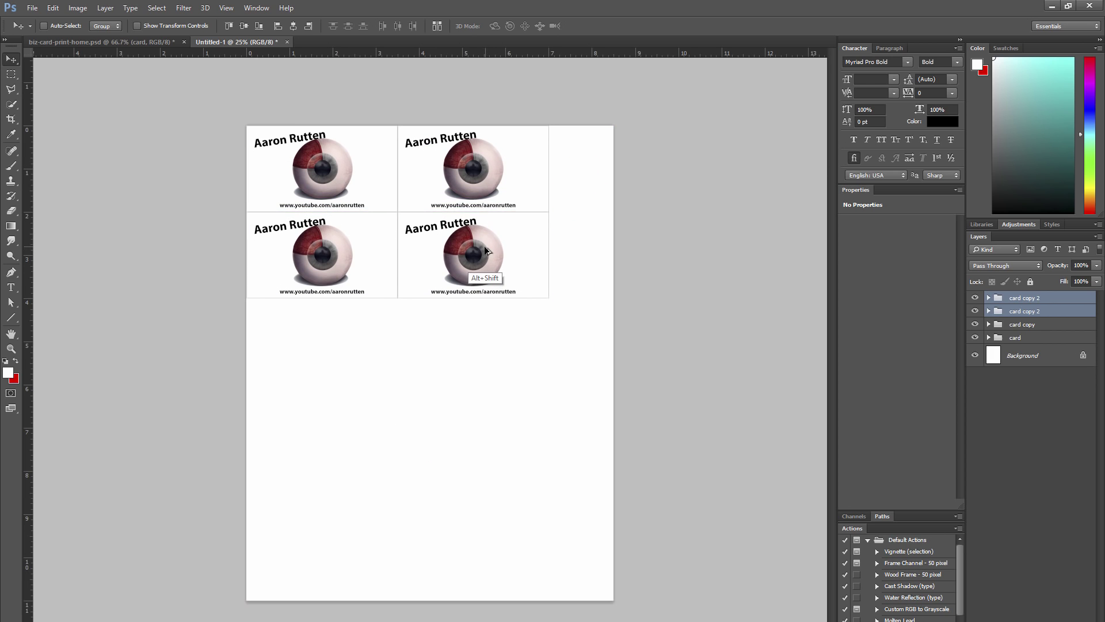
left_click(1022, 298)
left_click(1015, 337, "shift")
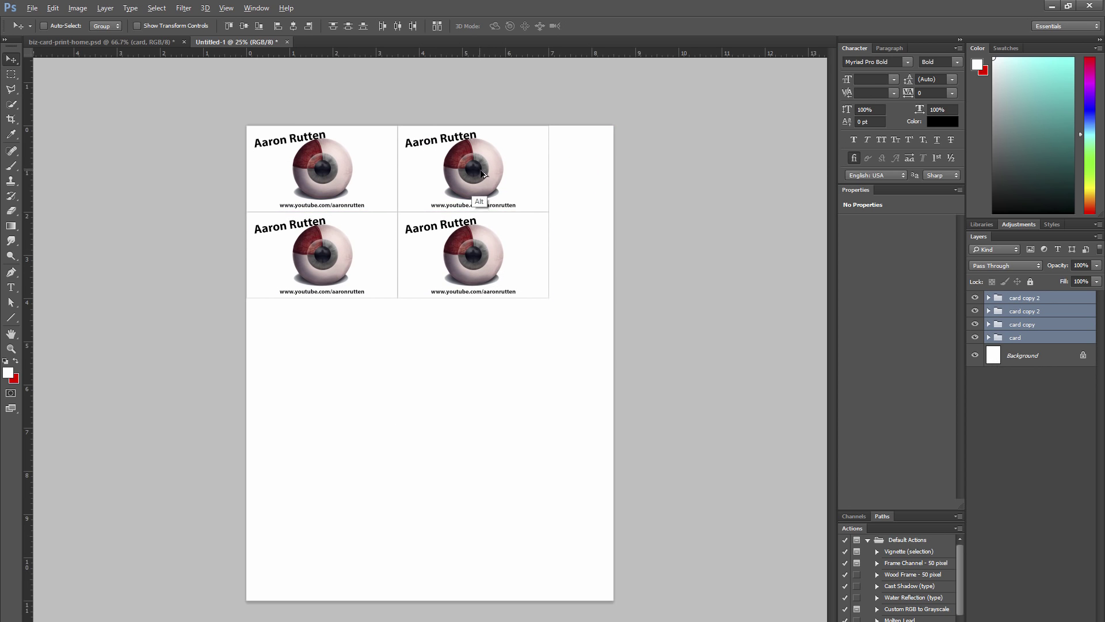
left_click_drag(472, 201, 471, 373)
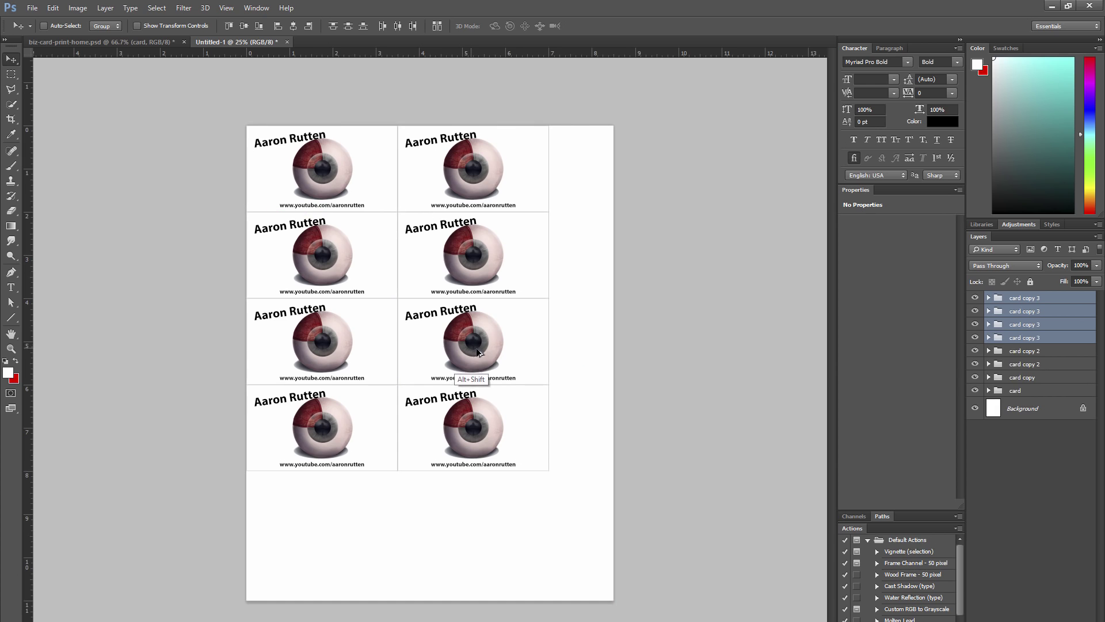
left_click_drag(693, 309, 693, 395)
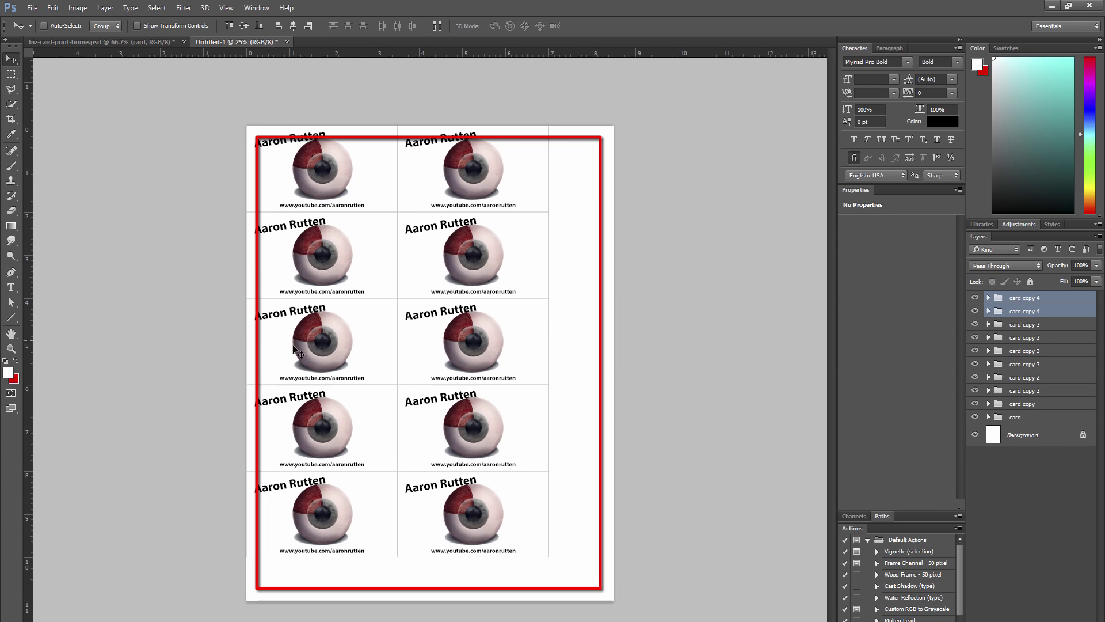
Group the ten card groups into Group 1 with Ctrl+G and drag it to the page center
left_click(1025, 298)
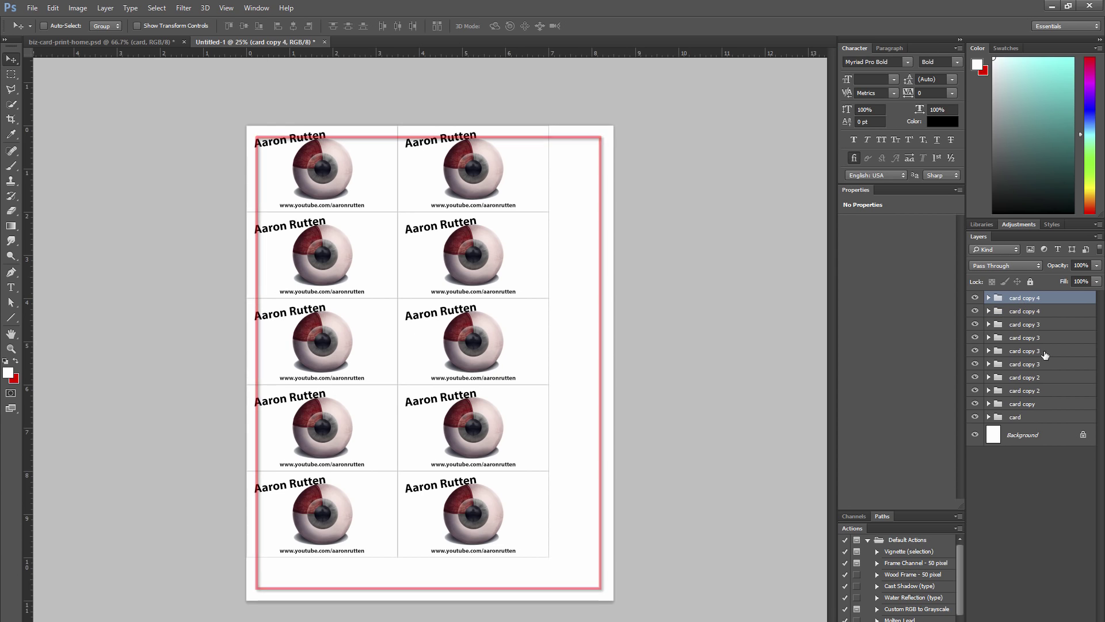
left_click(1027, 417, "shift")
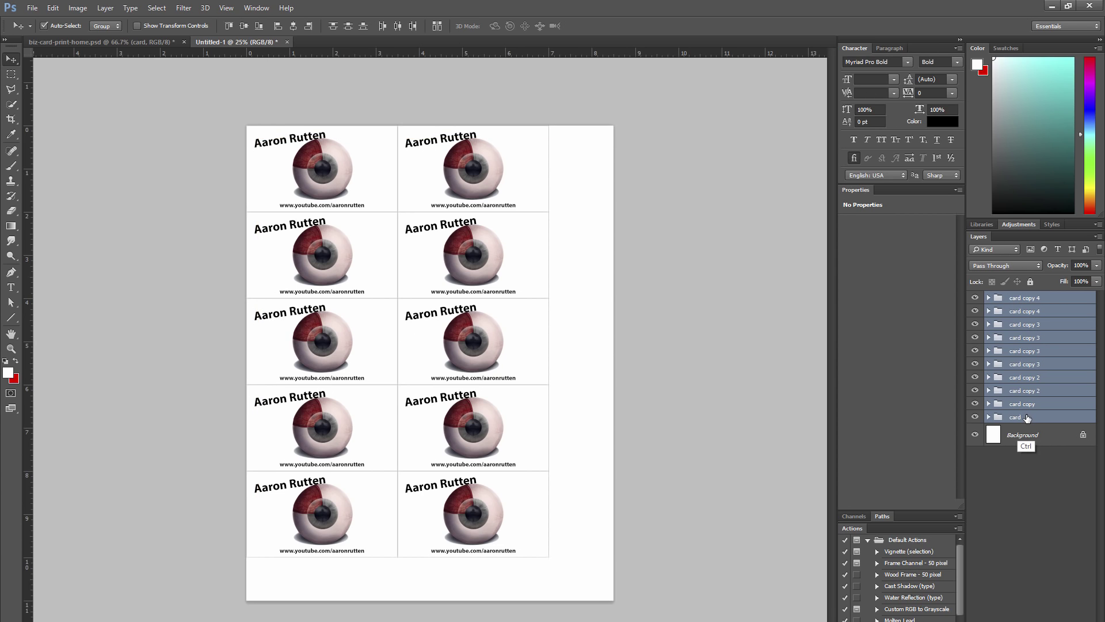
key("ctrl+g")
left_click_drag(492, 316, 525, 337)
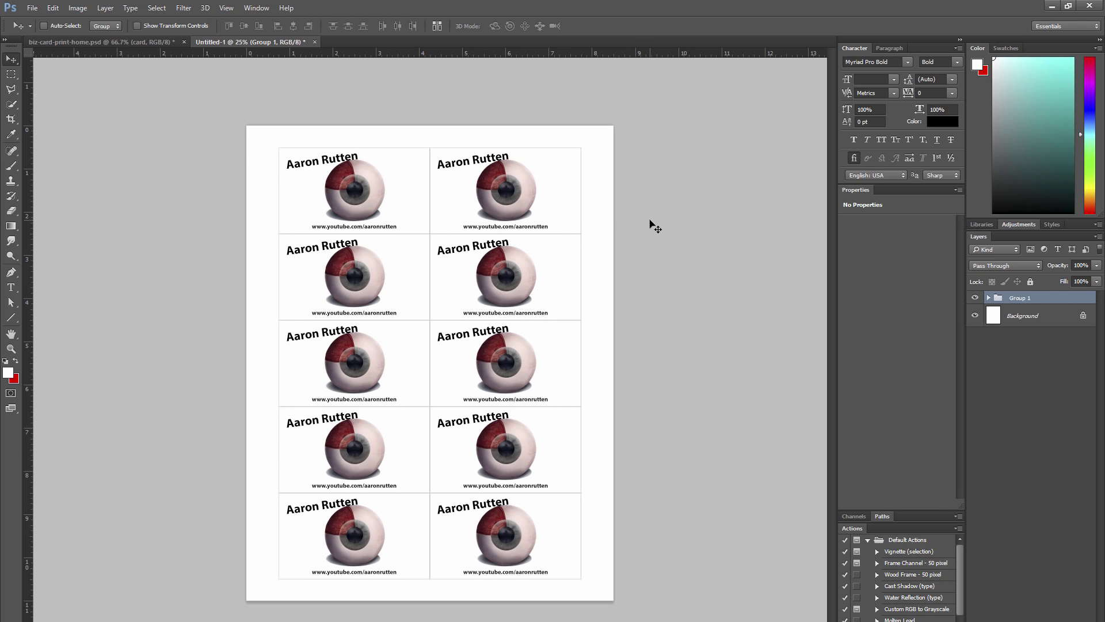
Open Print from the File menu to preview the card grid on the letter page
left_click(32, 9)
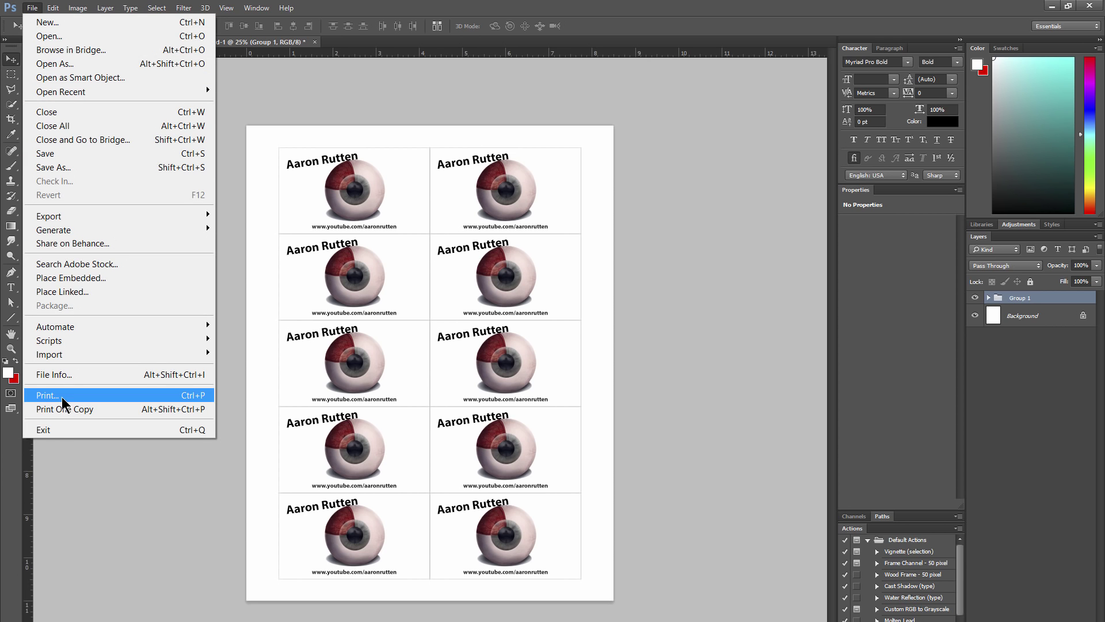
left_click(57, 395)
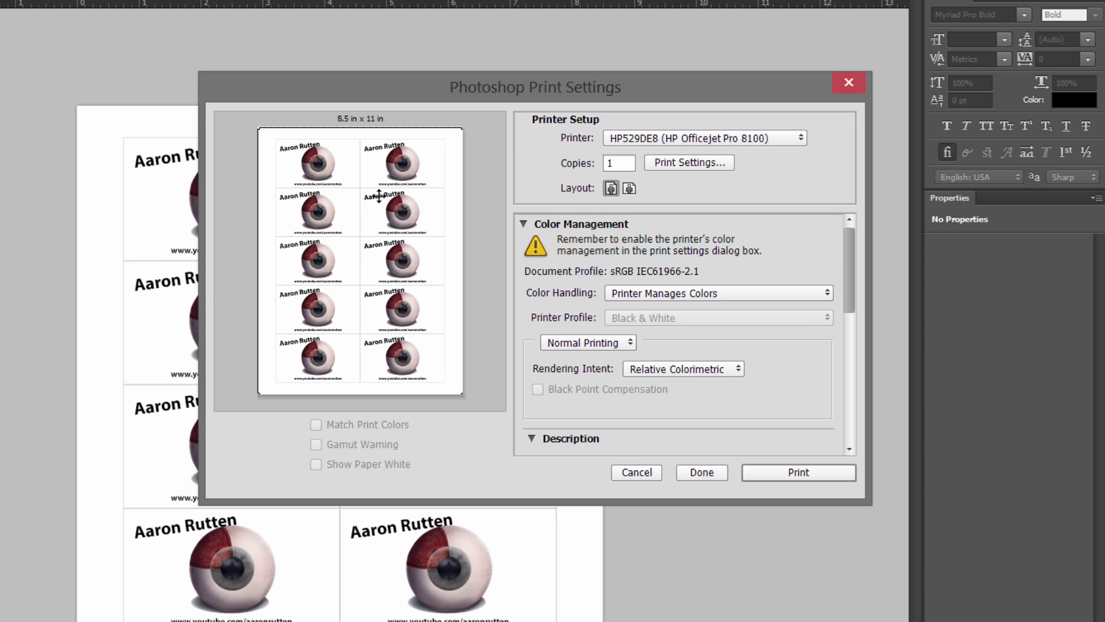
left_click(694, 164)
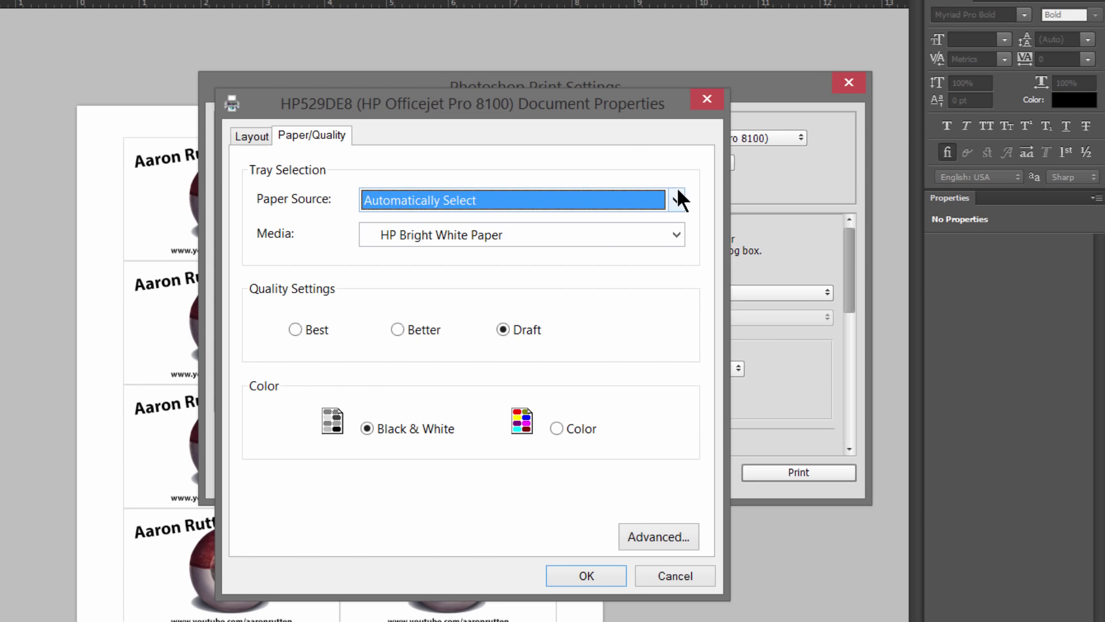
left_click(674, 233)
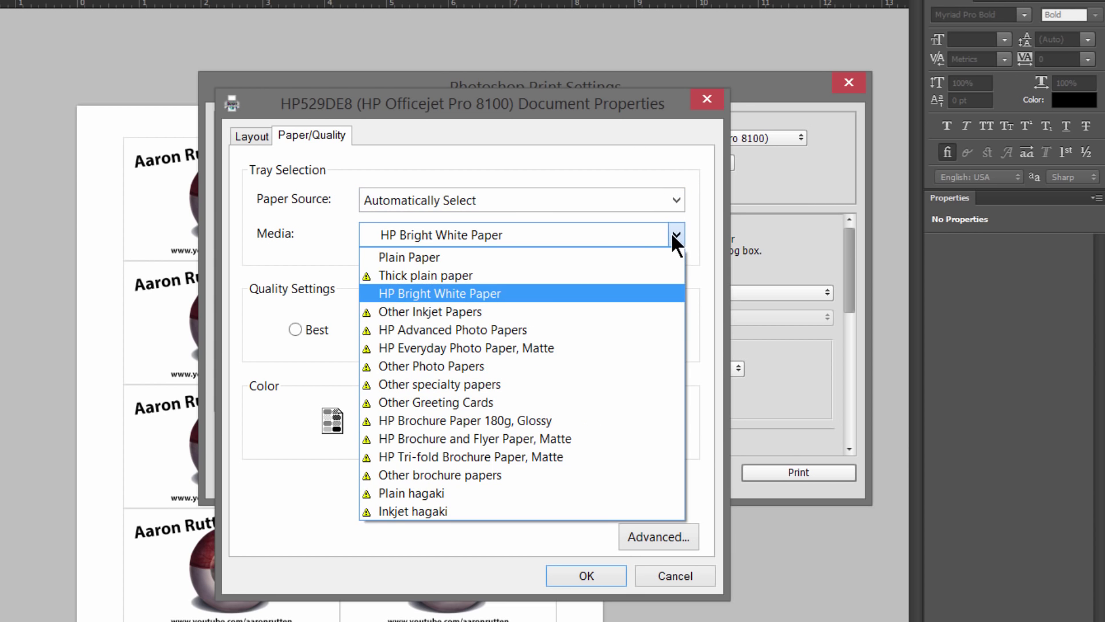
left_click(418, 294)
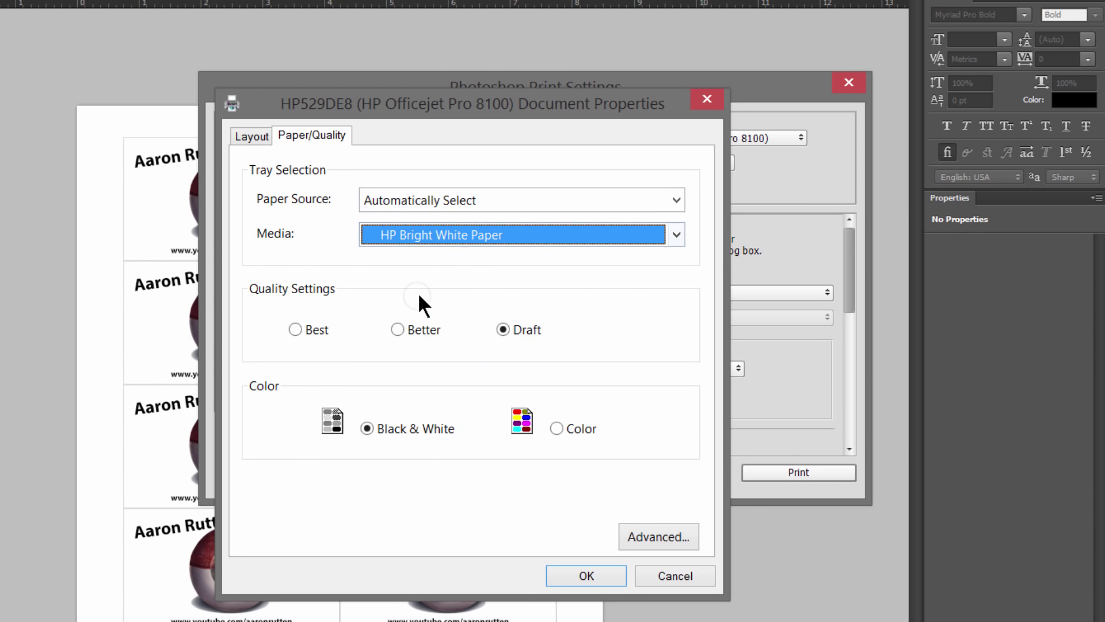
left_click(454, 234)
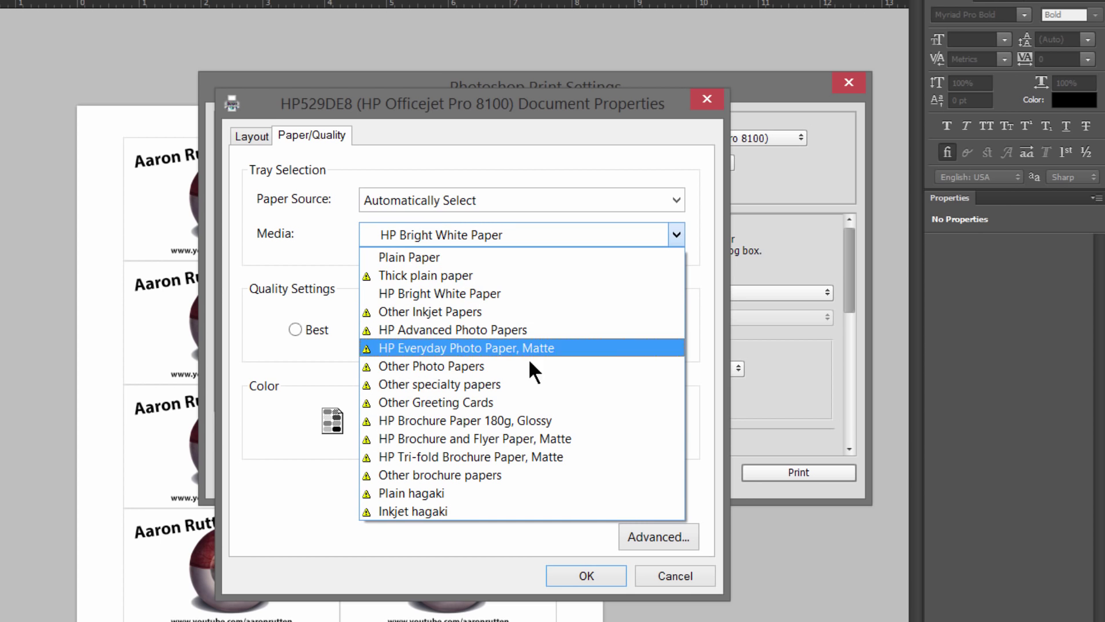
key("Escape")
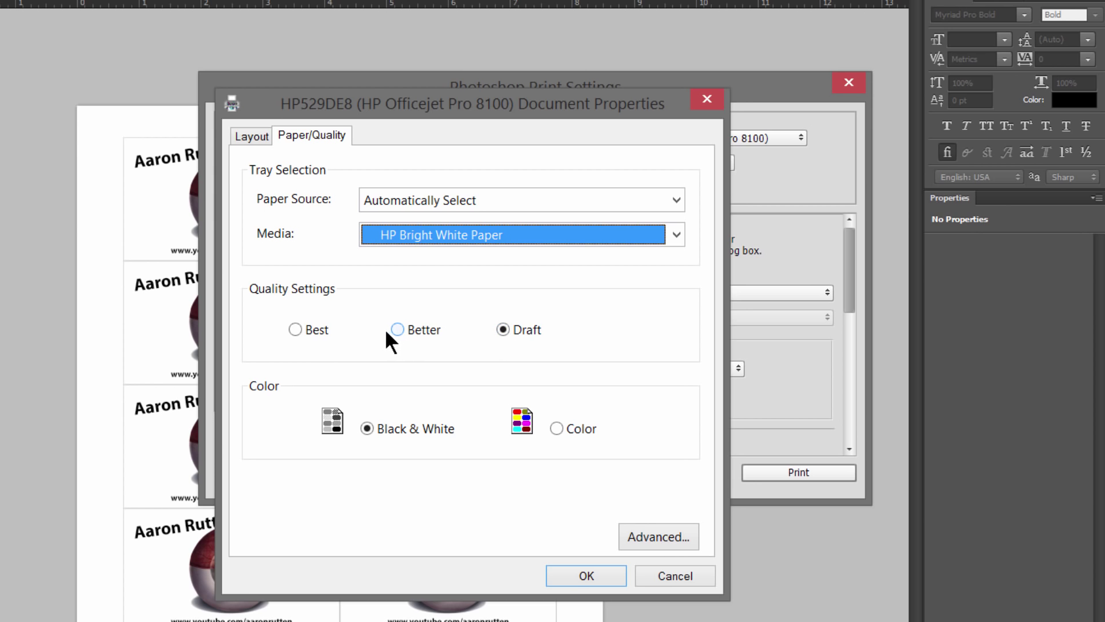
left_click(296, 327)
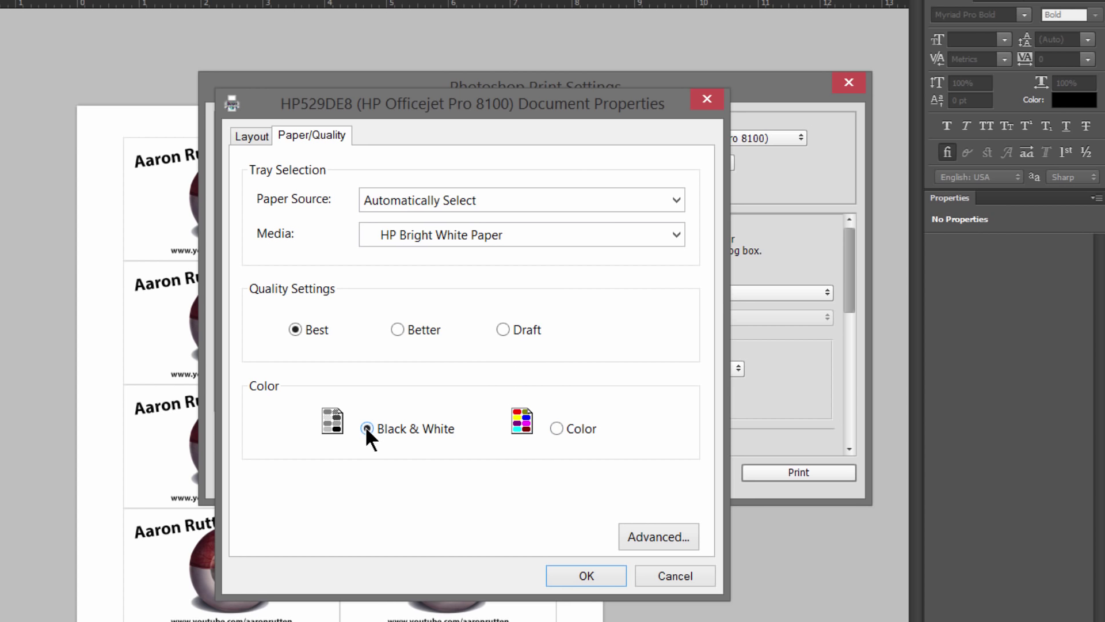
left_click(504, 331)
Confirm the printer properties and send the card sheet to print
left_click(594, 575)
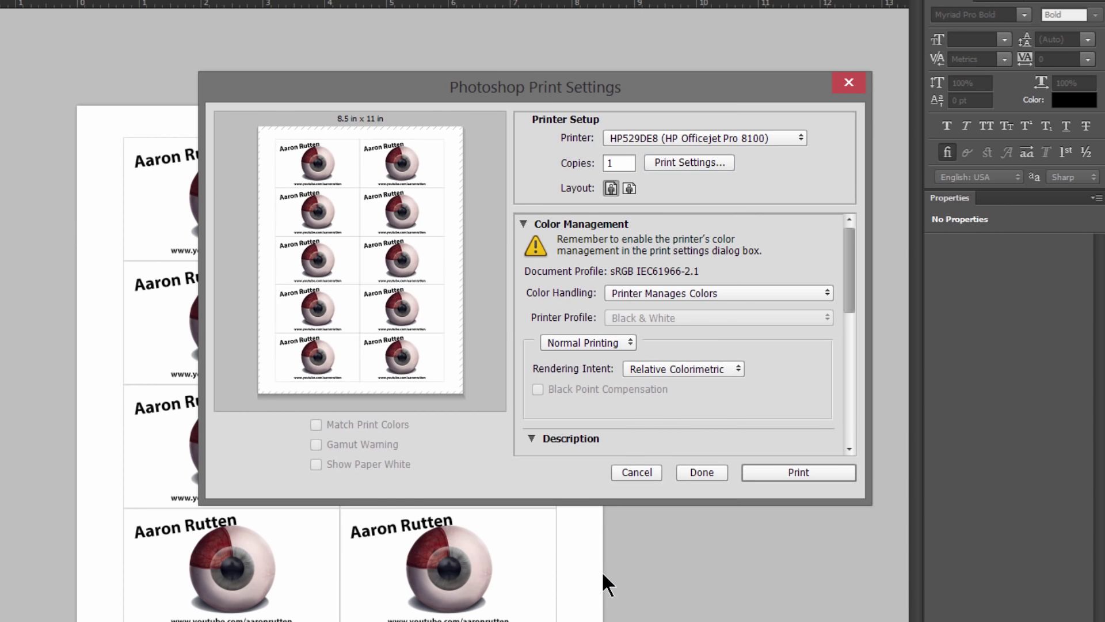
left_click(797, 472)
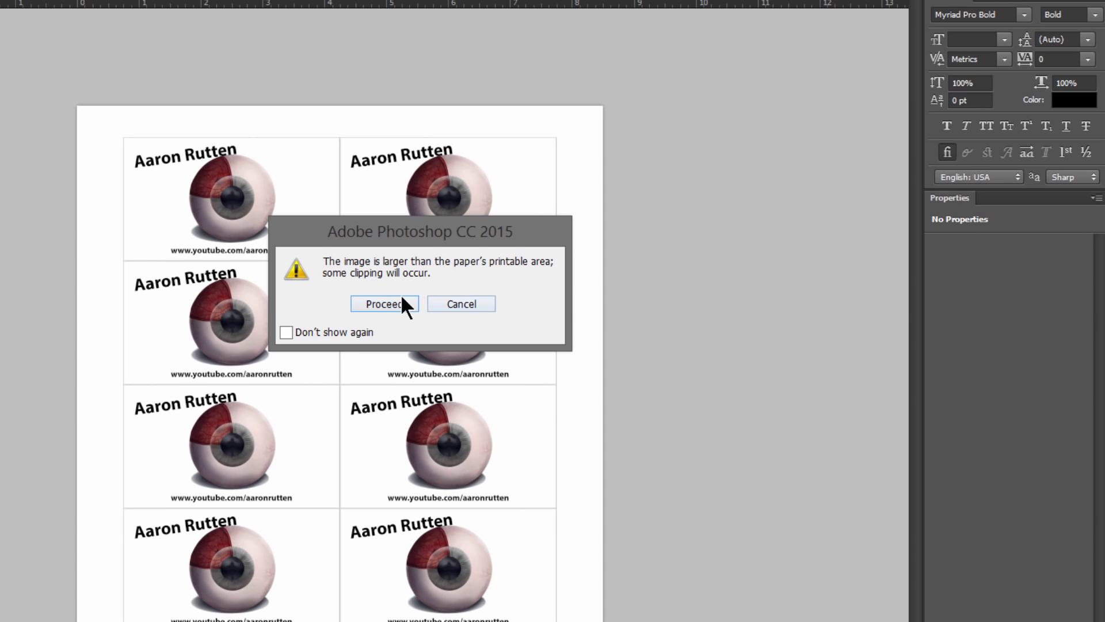